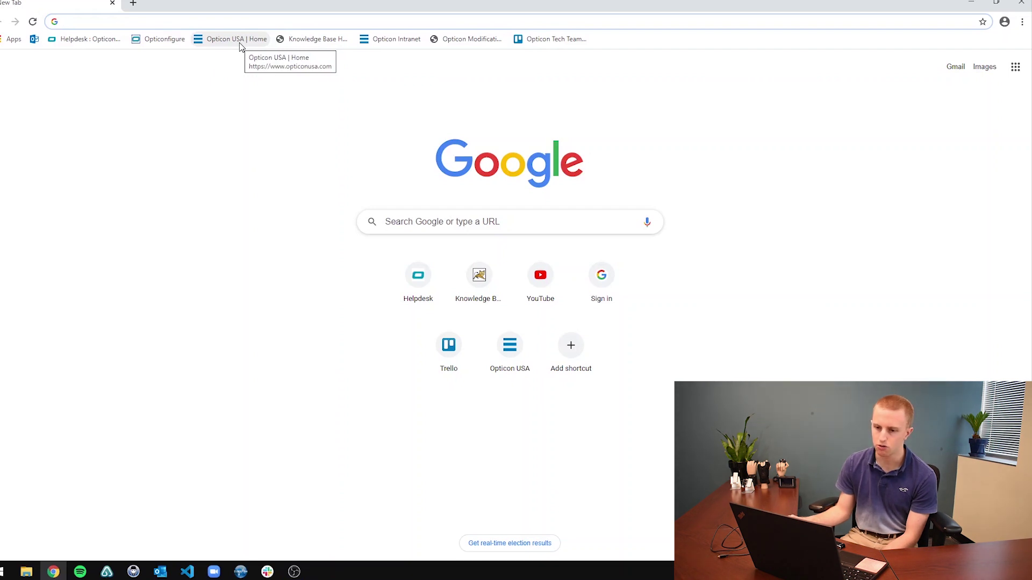
Step: Go from the Opticon USA bookmark through Knowledge Base to OPN-2001's '10.2 Software' section
{"action": "left_click", "coordinate": [240, 46]}
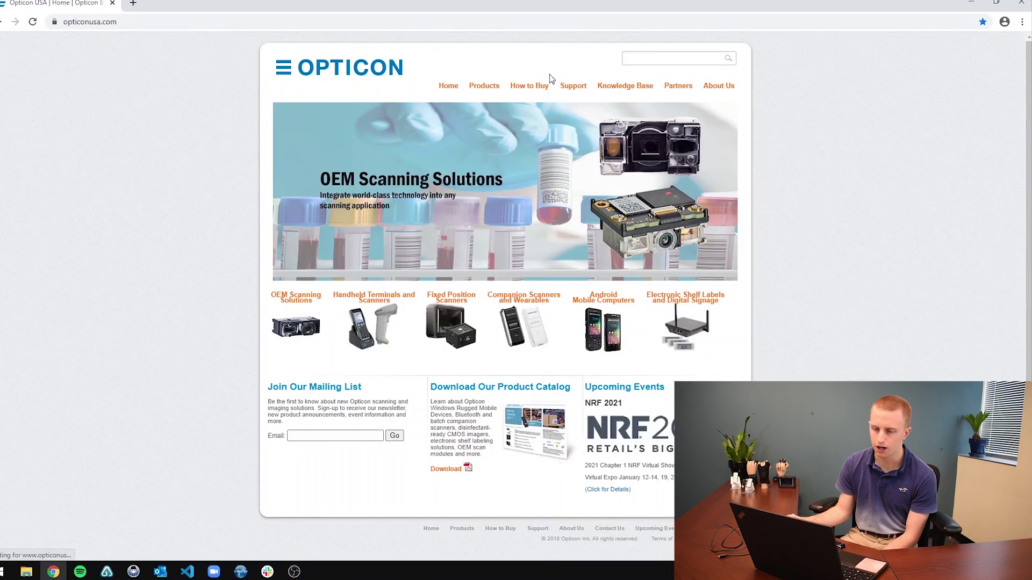
{"action": "left_click", "coordinate": [629, 87]}
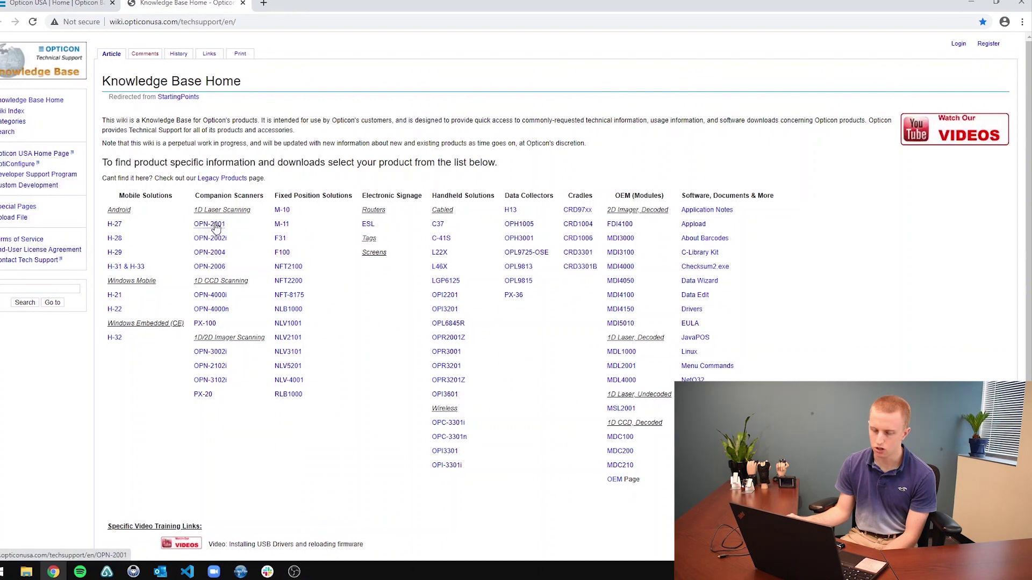
{"action": "left_click", "coordinate": [216, 228]}
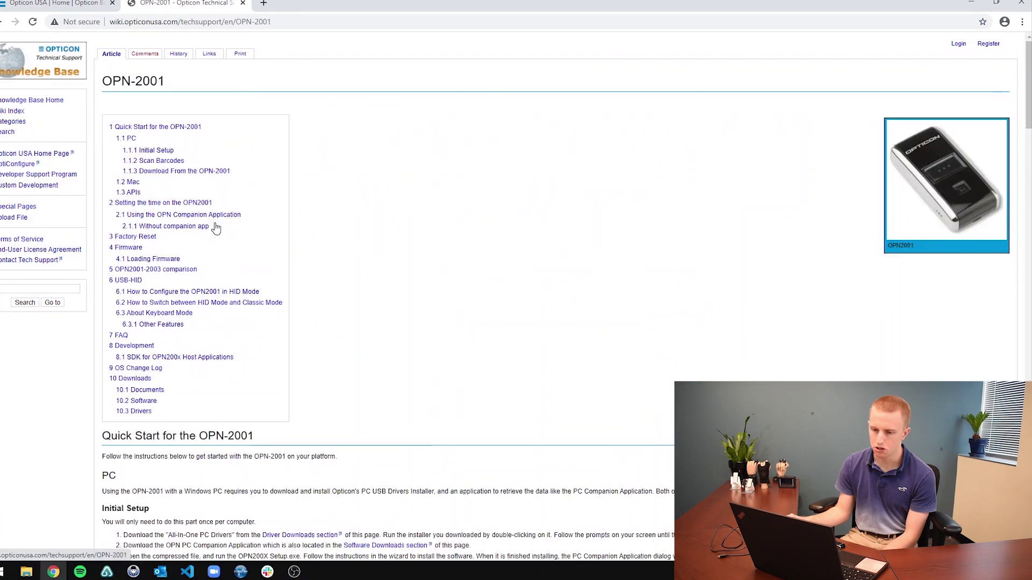
{"action": "left_click", "coordinate": [142, 401]}
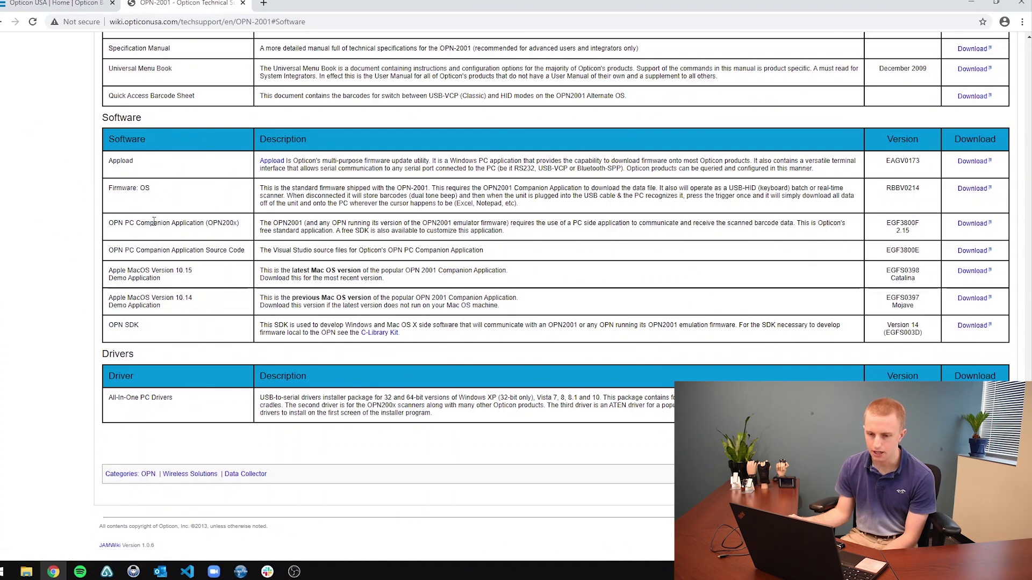
Step: Highlight the Companion Application and All-In-One PC Drivers rows, then download the 2.3 MB Companion package
{"action": "left_click_drag", "start_coordinate": [112, 221], "coordinate": [239, 223]}
{"action": "left_click", "coordinate": [243, 223]}
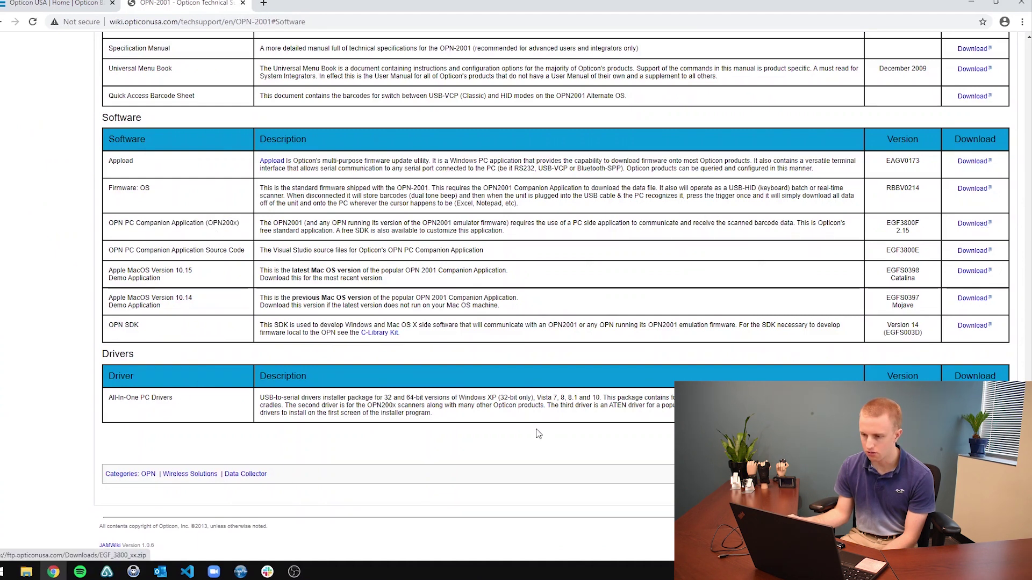
{"action": "left_click_drag", "start_coordinate": [113, 398], "coordinate": [179, 399]}
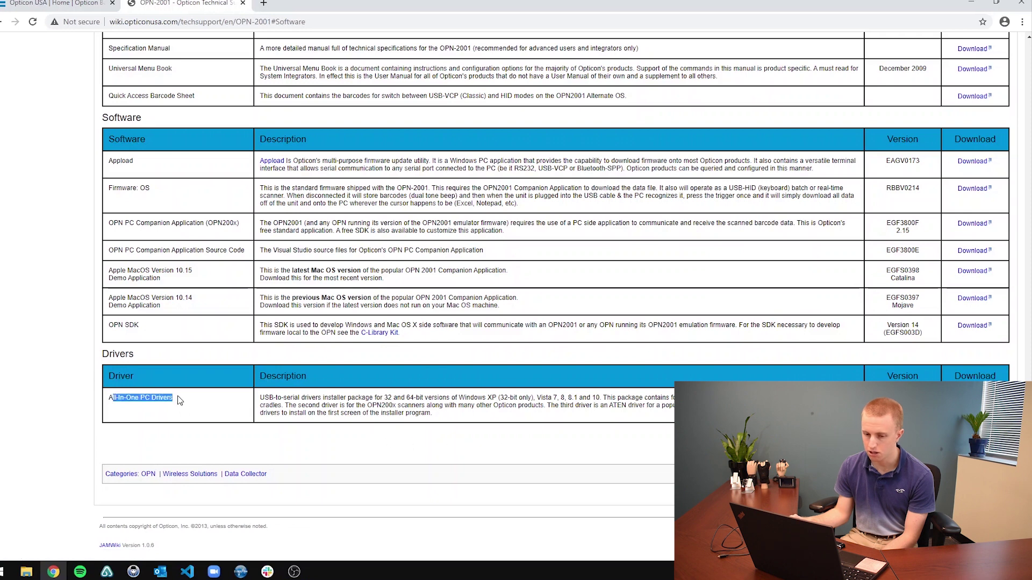
{"action": "left_click", "coordinate": [166, 399]}
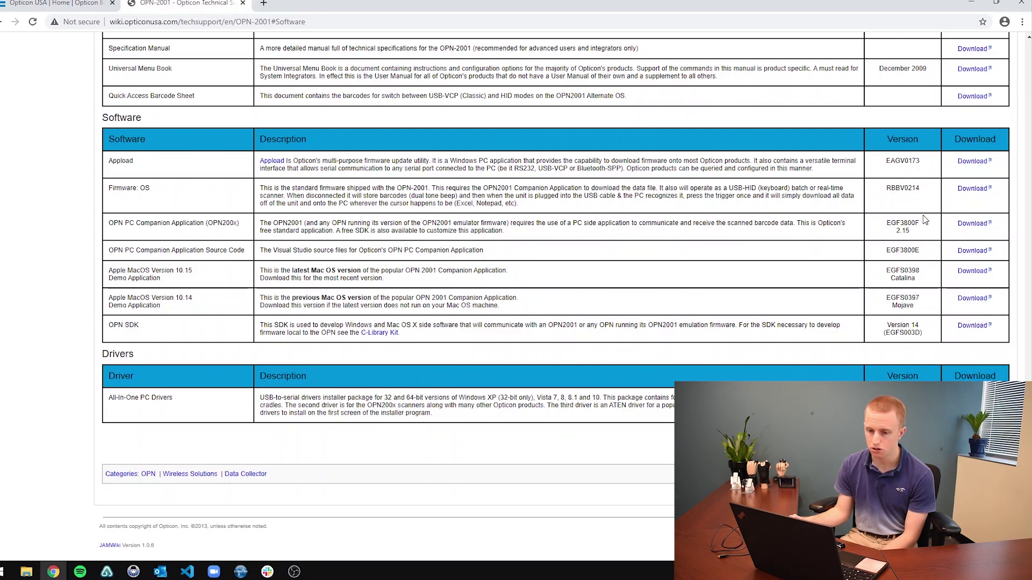
{"action": "left_click", "coordinate": [975, 225]}
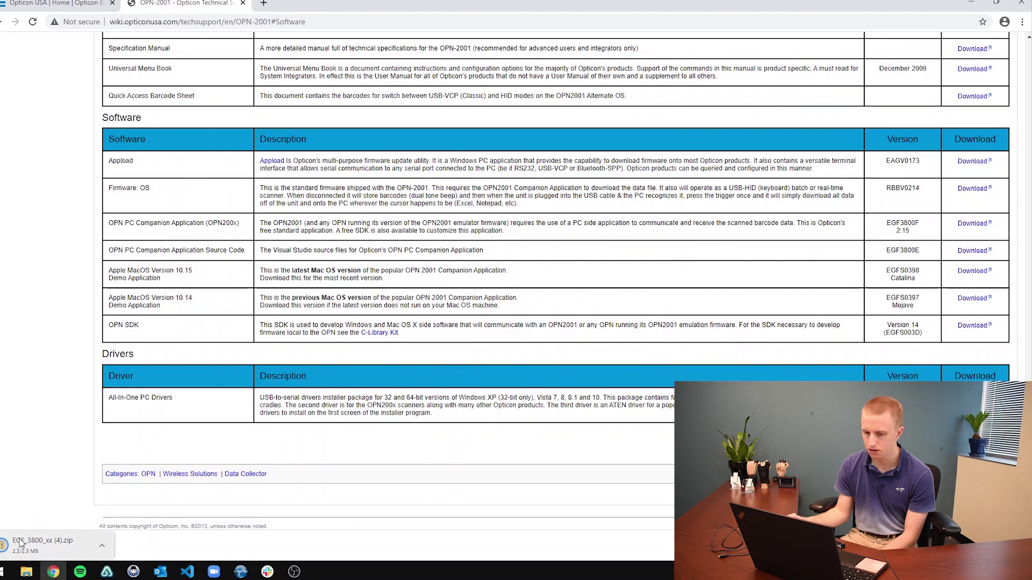
Step: Open EGF_3800_xx (4).zip from its folder, install OPN200x Setup.exe without a desktop shortcut, and run it
{"action": "left_click", "coordinate": [101, 546]}
{"action": "left_click", "coordinate": [162, 511]}
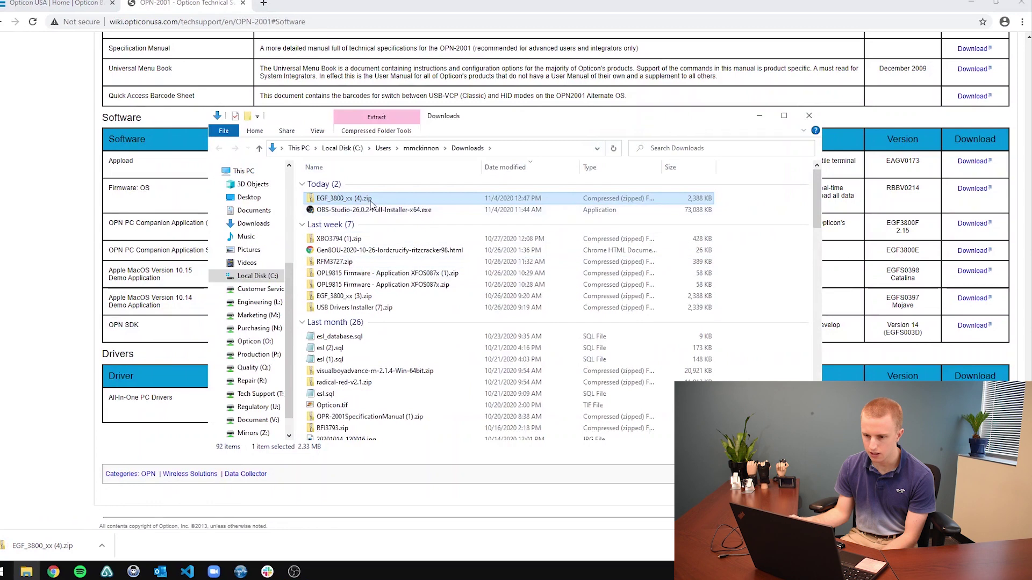
{"action": "double_click", "coordinate": [370, 200]}
{"action": "left_click", "coordinate": [355, 184]}
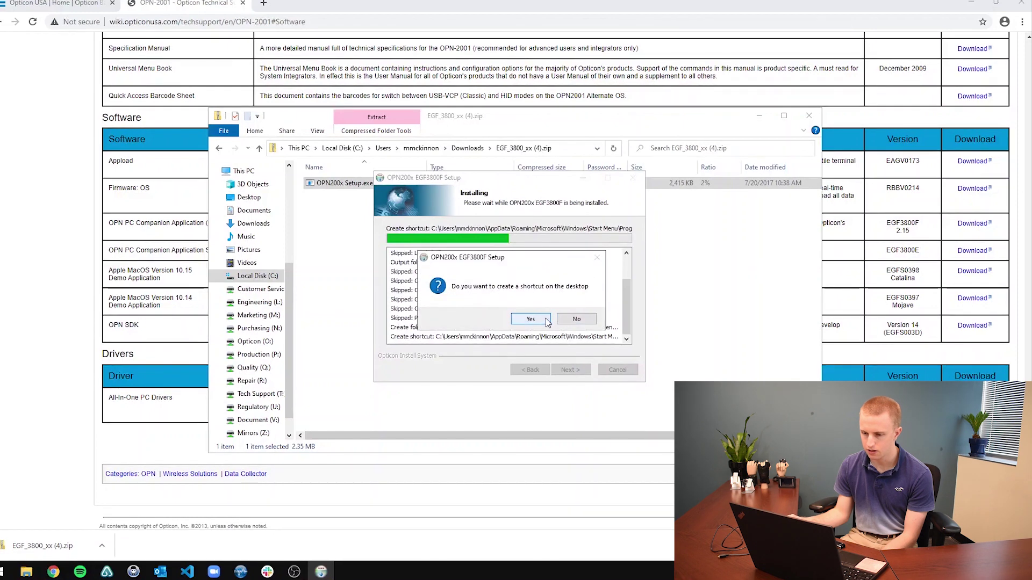
{"action": "left_click", "coordinate": [578, 319]}
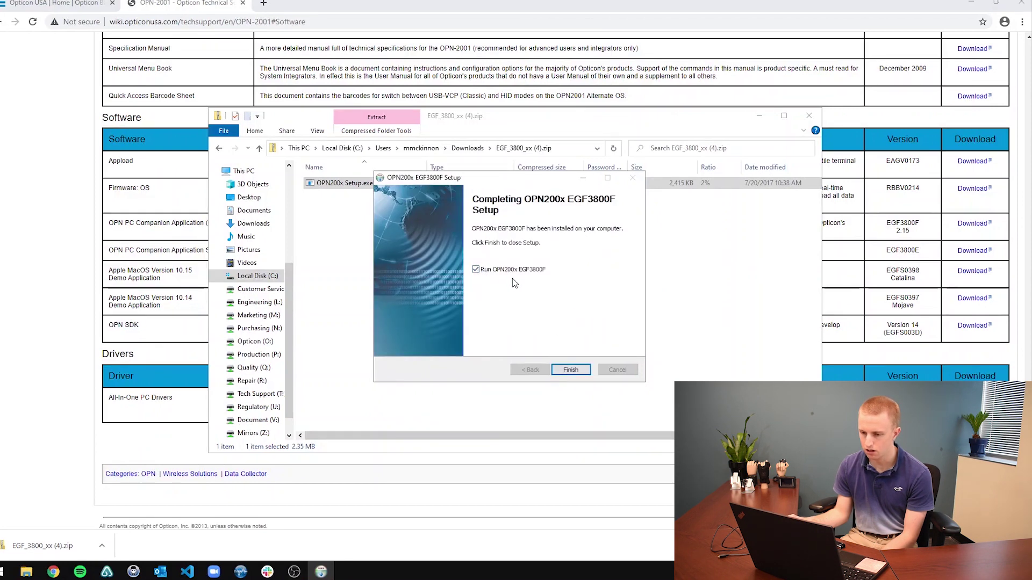
{"action": "left_click", "coordinate": [581, 371]}
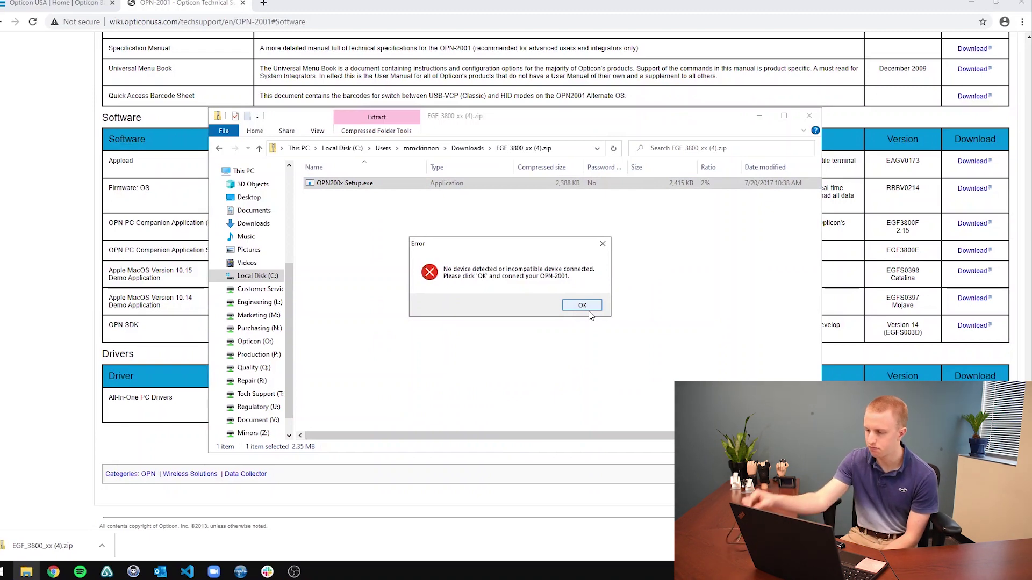
Step: Dismiss the no-device error, minimize Explorer and Chrome, and reposition the Companion window on the desktop
{"action": "left_click", "coordinate": [589, 310]}
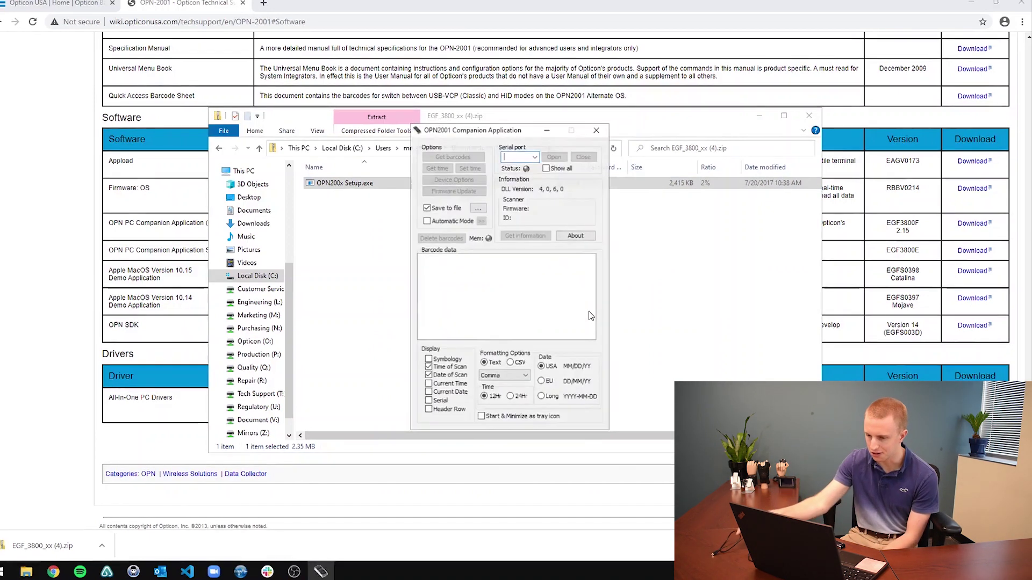
{"action": "left_click_drag", "start_coordinate": [532, 134], "coordinate": [508, 137]}
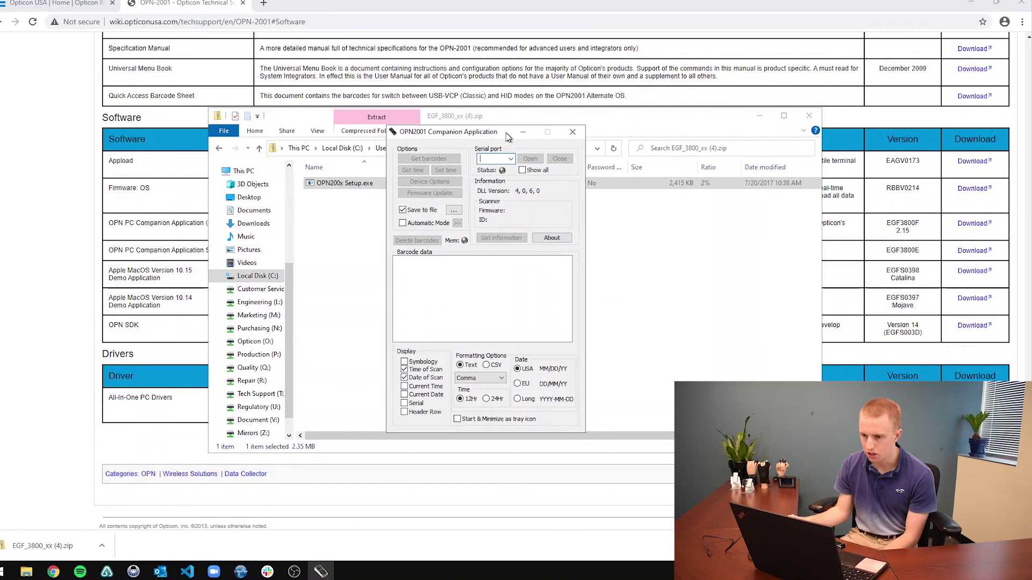
{"action": "left_click", "coordinate": [759, 116]}
{"action": "left_click", "coordinate": [981, 4]}
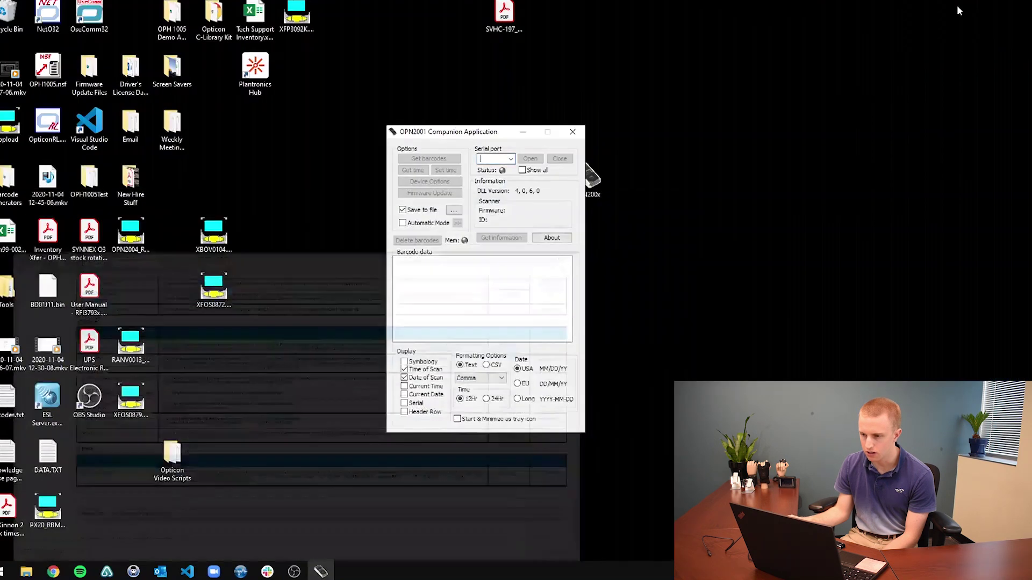
{"action": "left_click_drag", "start_coordinate": [490, 133], "coordinate": [542, 96]}
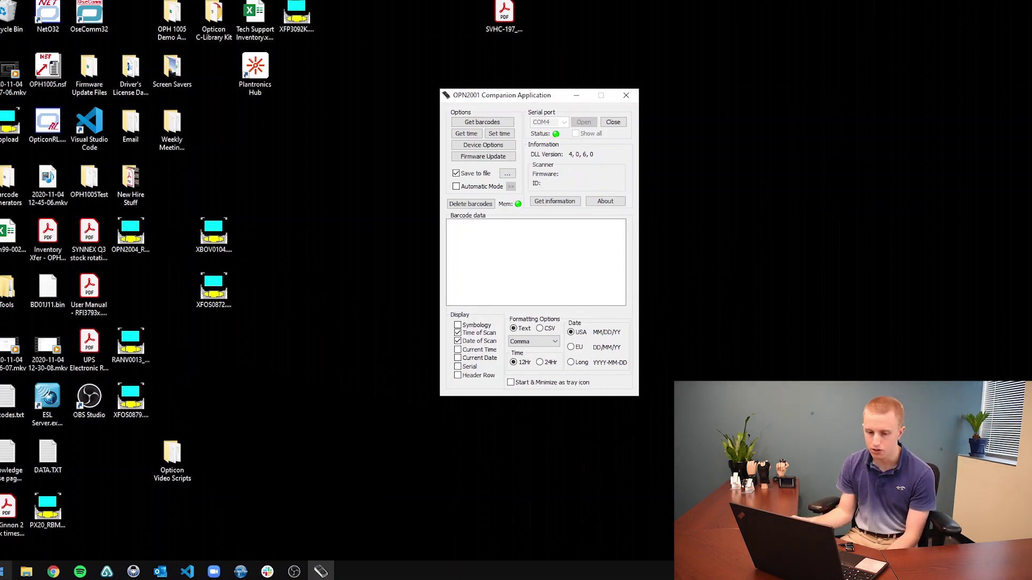
{"action": "left_click", "coordinate": [3, 571]}
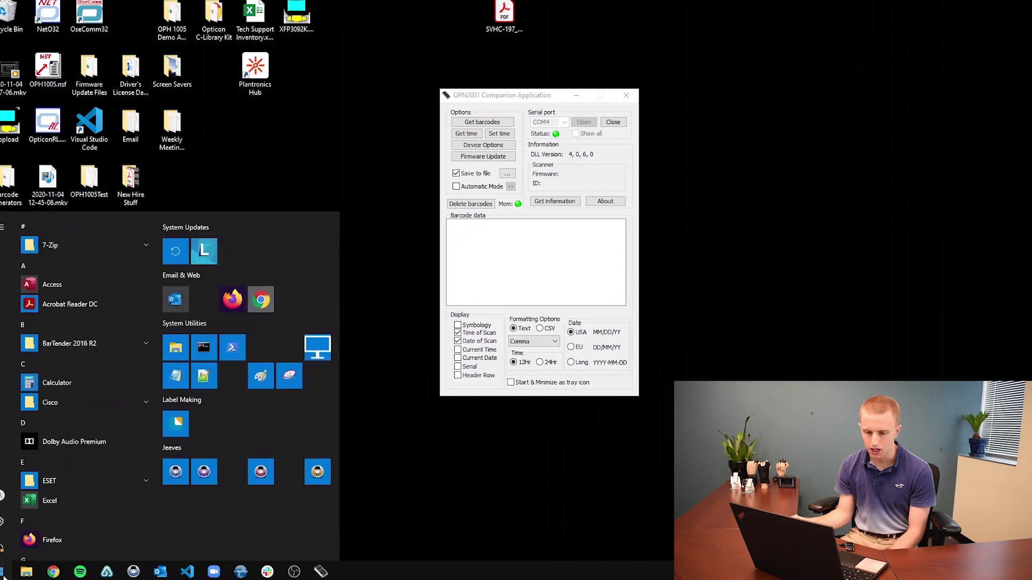
Step: Open Device Manager via 'device' search and expand Ports (COM & LPT) to find the Opticon reader on COM4
{"action": "type", "text": "device"}
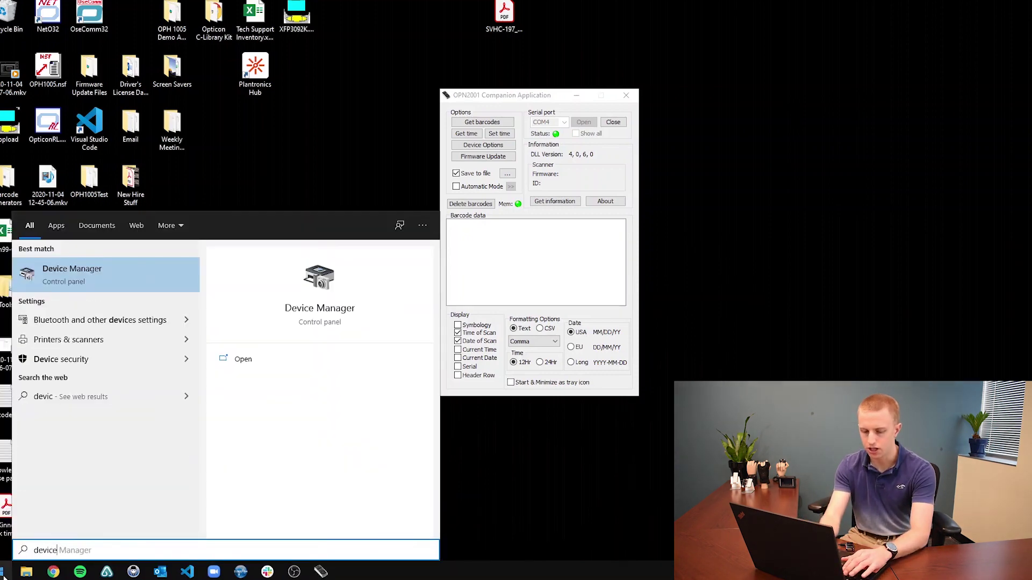
{"action": "key", "text": "Return"}
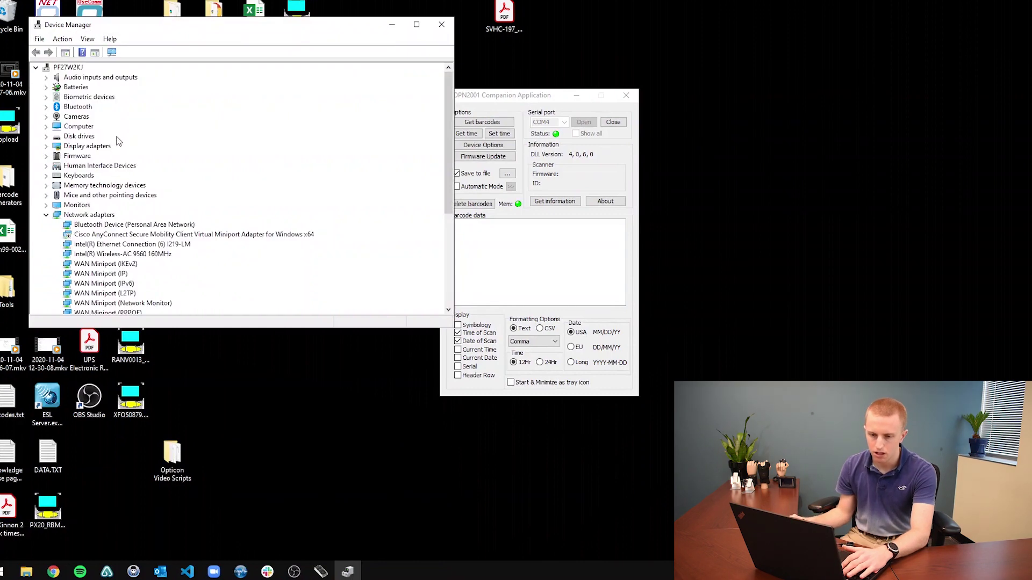
{"action": "scroll", "coordinate": [118, 141], "scroll_direction": "down", "scroll_amount": 5}
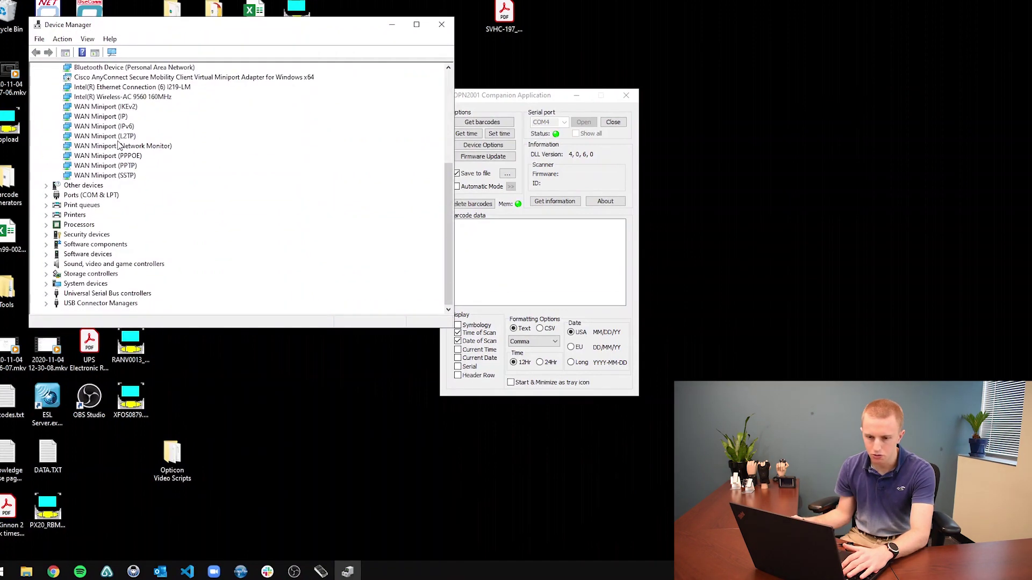
{"action": "left_click", "coordinate": [46, 195]}
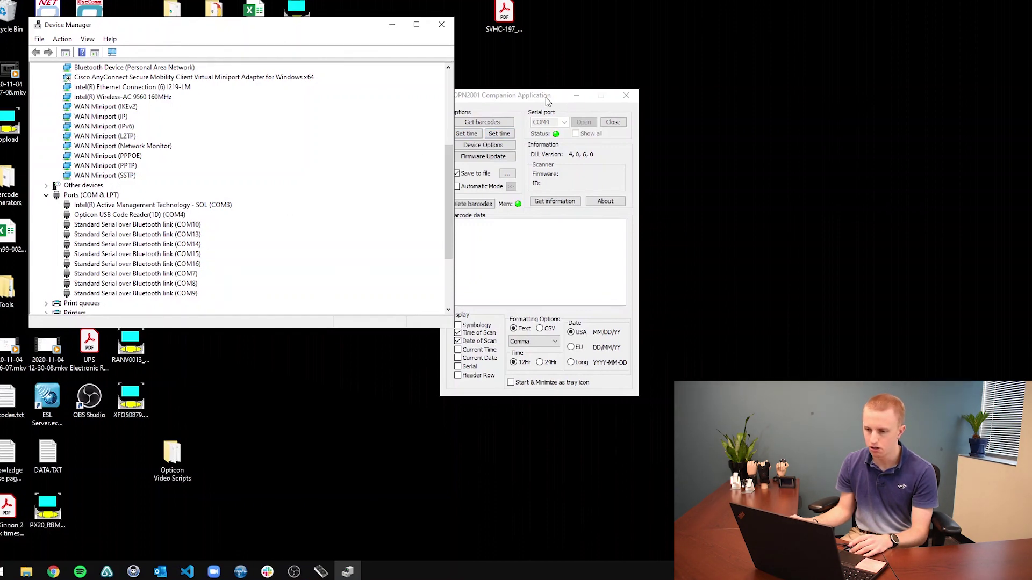
{"action": "left_click_drag", "start_coordinate": [547, 100], "coordinate": [612, 85]}
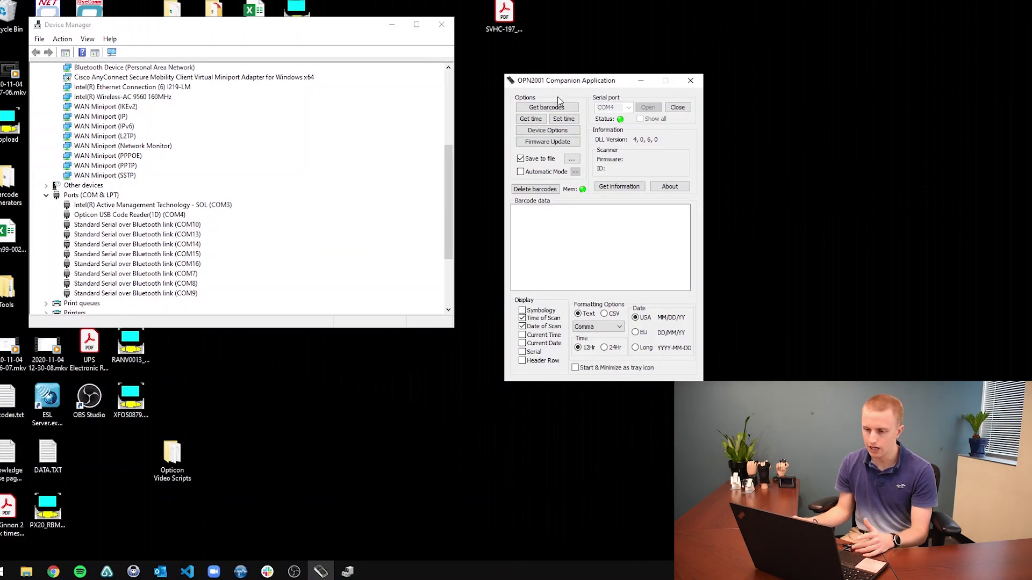
Step: Retrieve the seven stored barcodes, close Device Manager, and add UPC-A symbology to each line
{"action": "left_click", "coordinate": [547, 107]}
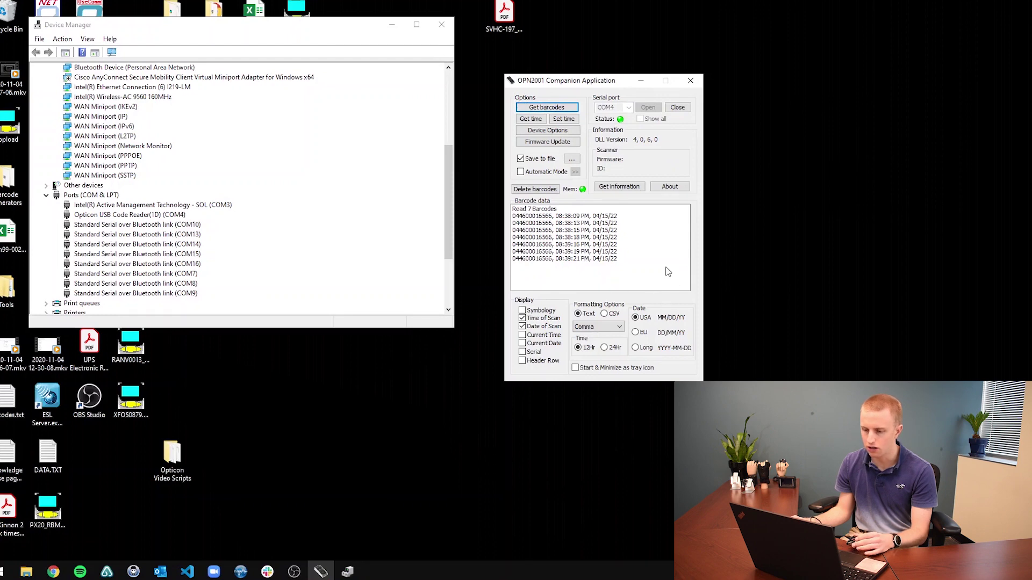
{"action": "left_click", "coordinate": [442, 25]}
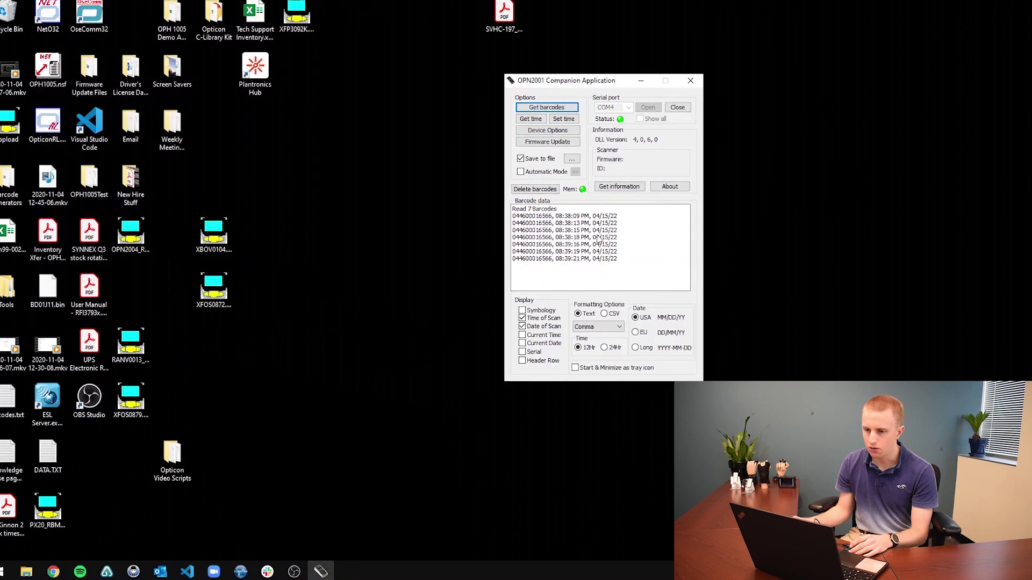
{"action": "left_click", "coordinate": [541, 310]}
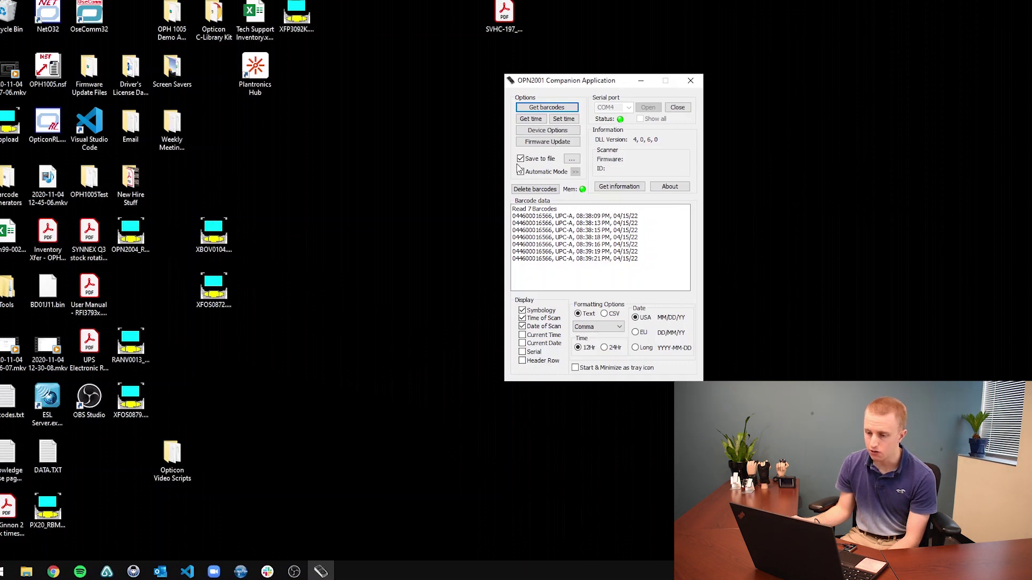
Step: Check the Save-to-file target is Barcodes.txt on the Desktop, cancel, and drag its icon mid-desktop
{"action": "left_click", "coordinate": [571, 161]}
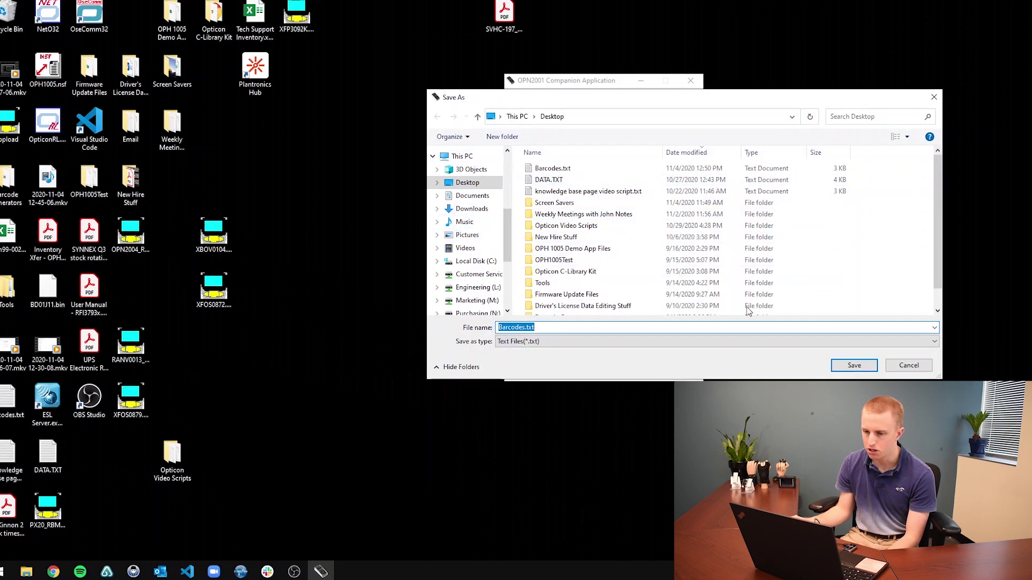
{"action": "left_click", "coordinate": [909, 366]}
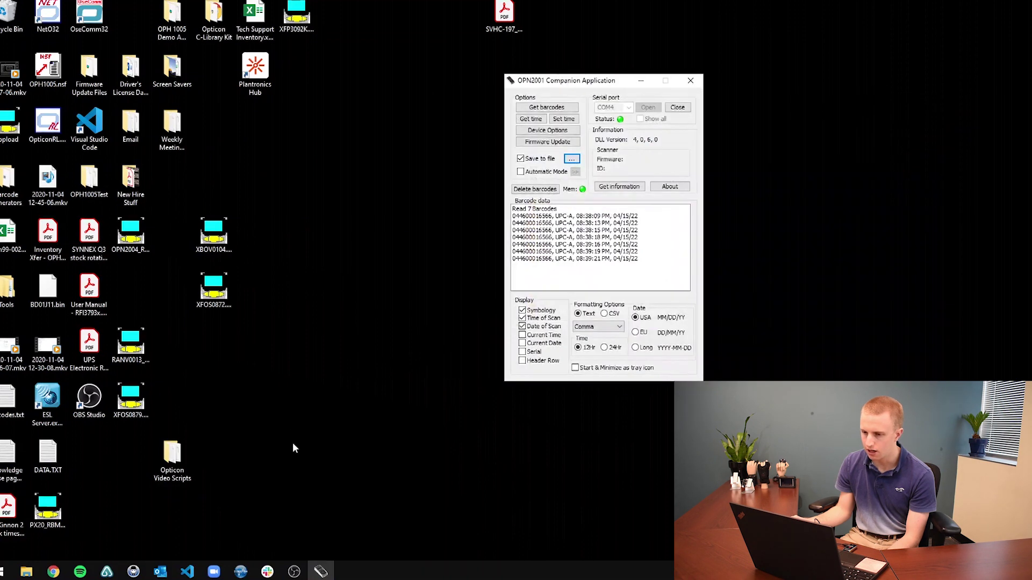
{"action": "left_click_drag", "start_coordinate": [8, 402], "coordinate": [397, 221]}
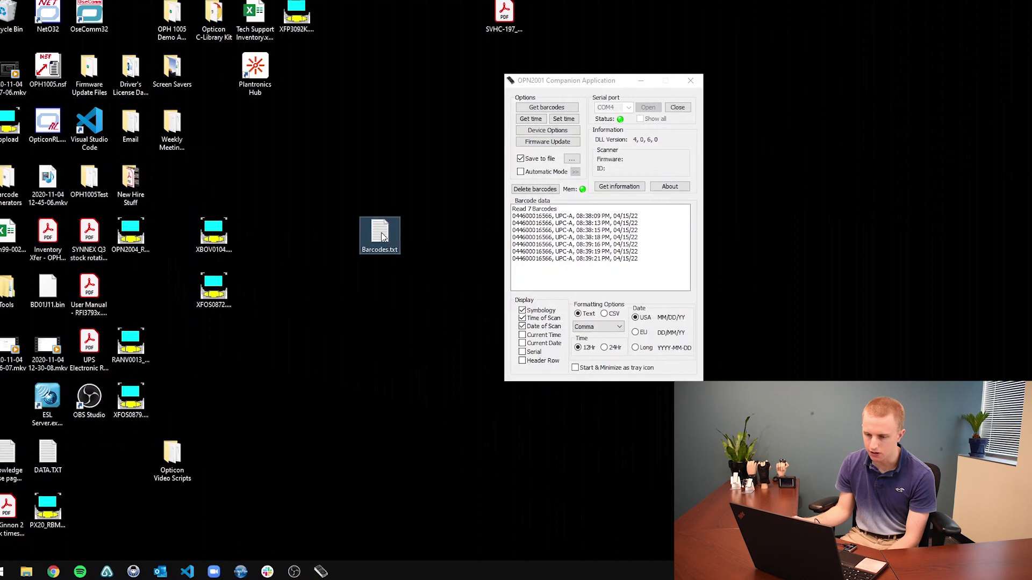
Step: Open Barcodes.txt in Notepad, select the seven new UPC-A lines at its end, and move the window up-left
{"action": "double_click", "coordinate": [381, 235]}
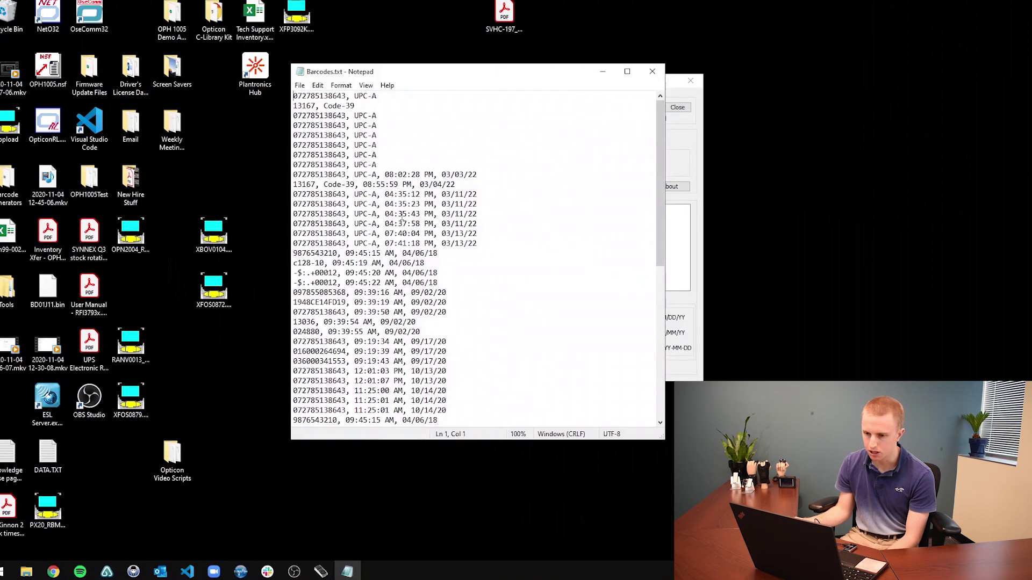
{"action": "scroll", "coordinate": [403, 216], "scroll_direction": "down", "scroll_amount": 4}
{"action": "scroll", "coordinate": [432, 221], "scroll_direction": "down", "scroll_amount": 6}
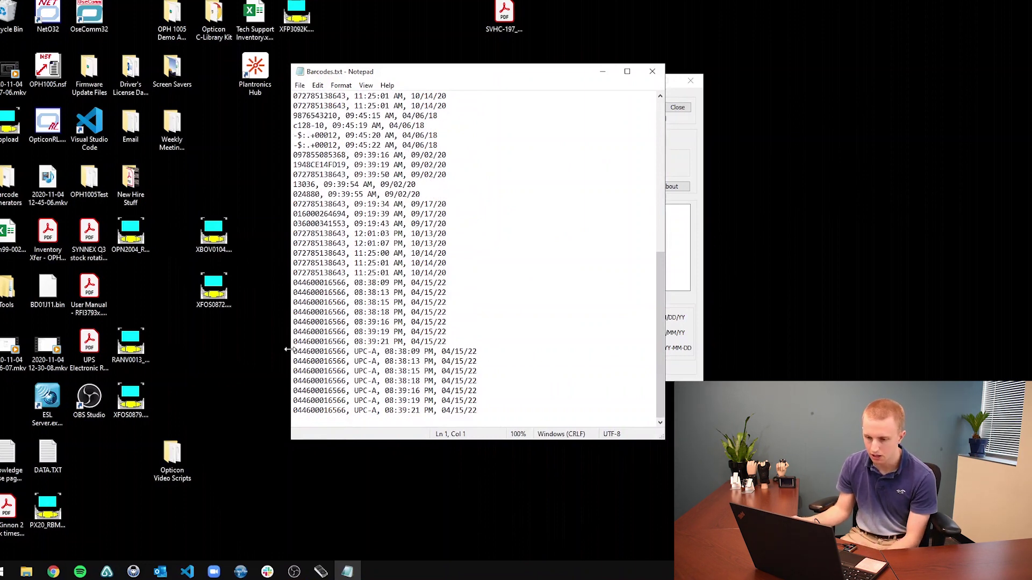
{"action": "left_click_drag", "start_coordinate": [293, 351], "coordinate": [475, 424]}
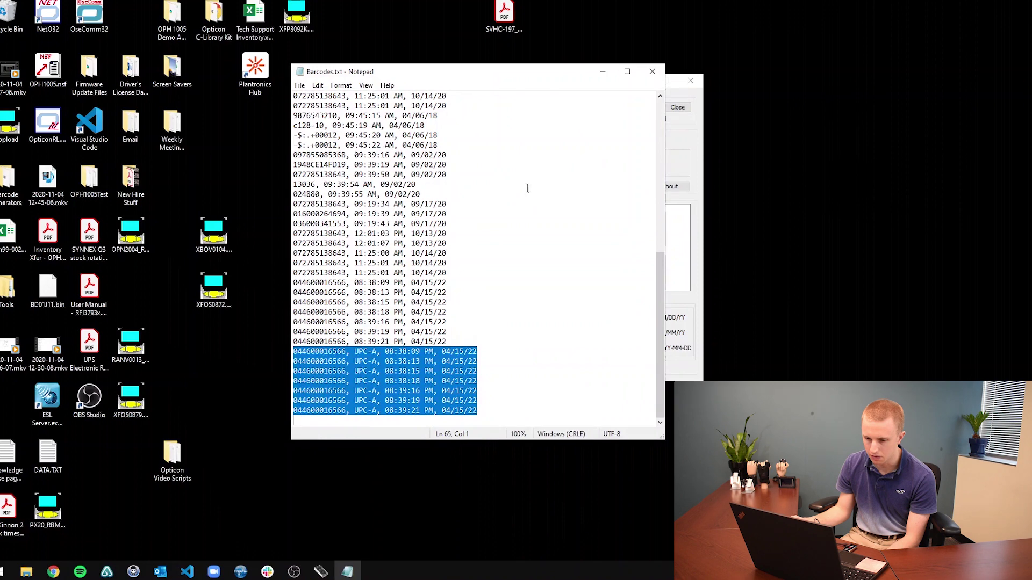
{"action": "left_click_drag", "start_coordinate": [520, 78], "coordinate": [287, 49]}
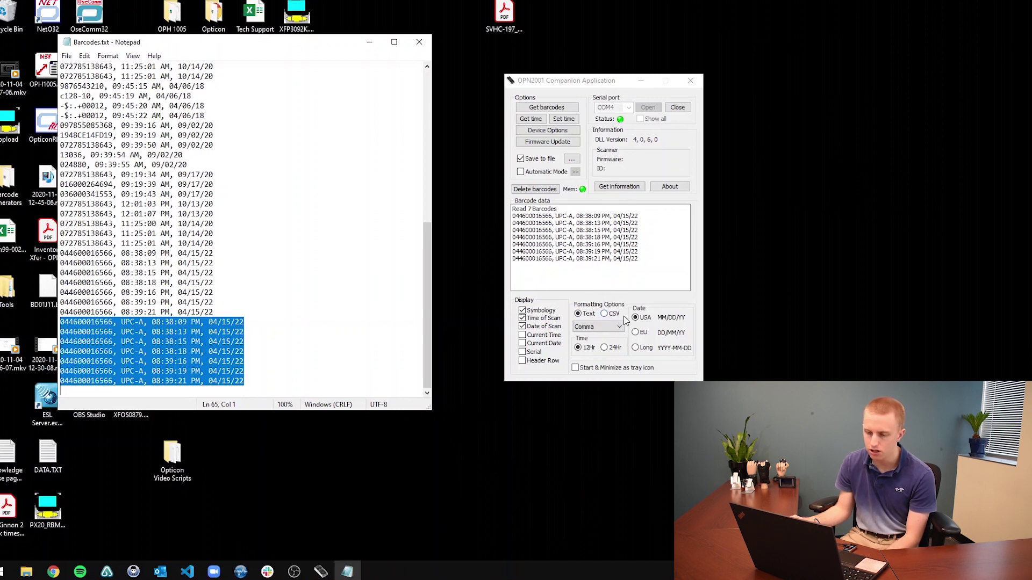
Step: Set the scanner clock to the computer time, then read it back as 12:51:37 PM, 11/04/20
{"action": "left_click", "coordinate": [565, 80]}
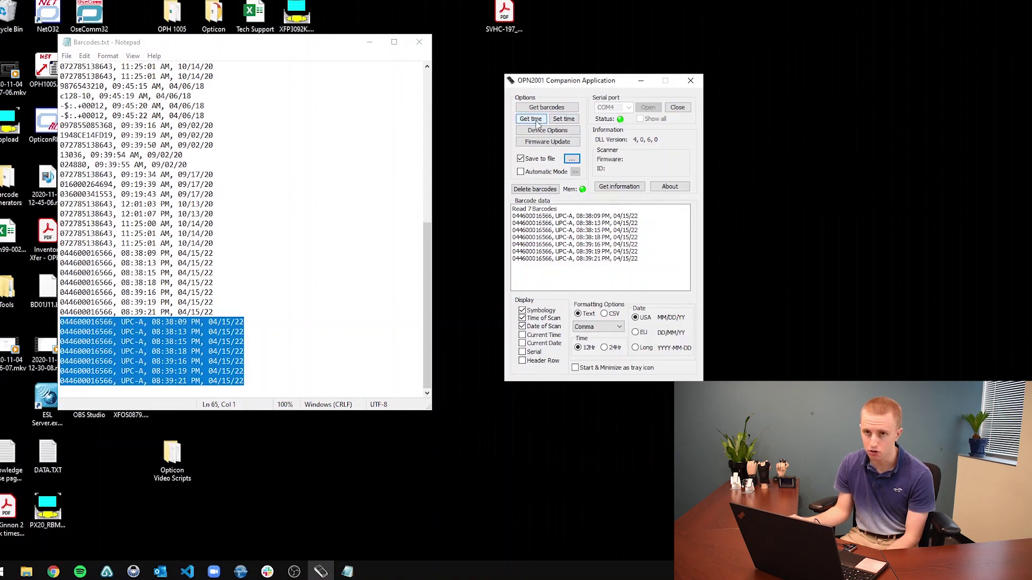
{"action": "left_click", "coordinate": [563, 121]}
{"action": "left_click", "coordinate": [570, 124]}
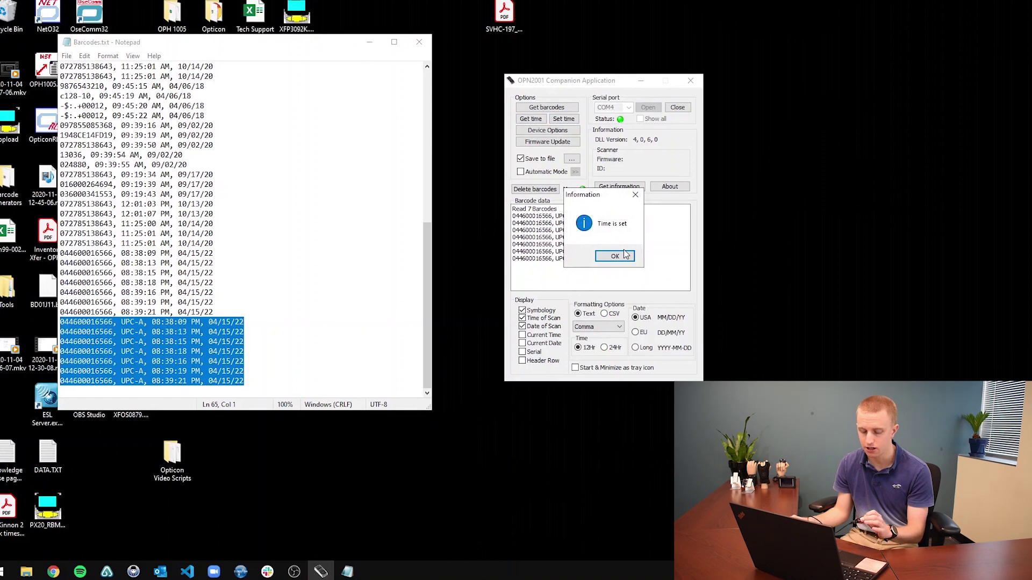
{"action": "left_click", "coordinate": [624, 256]}
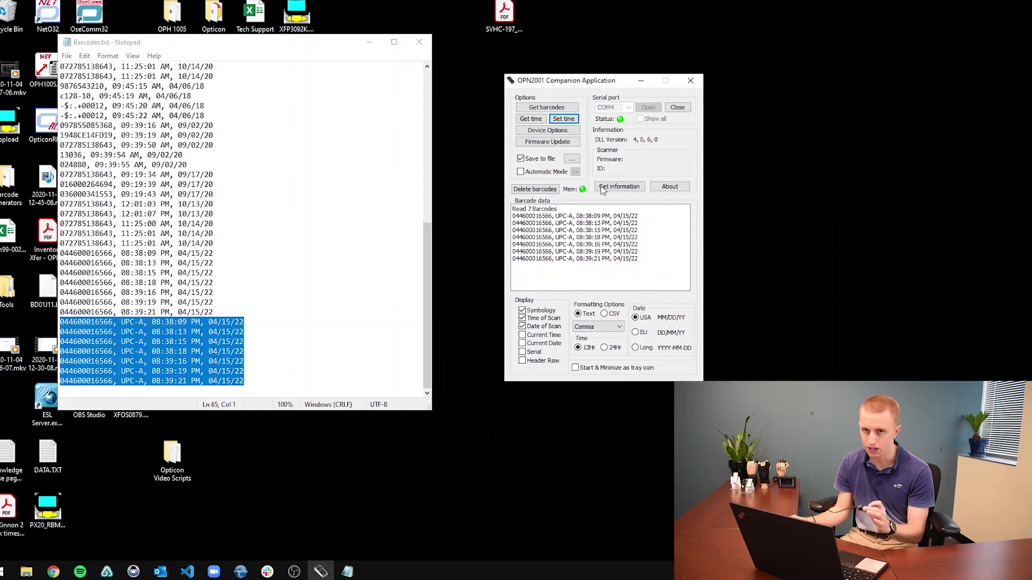
{"action": "left_click", "coordinate": [538, 120]}
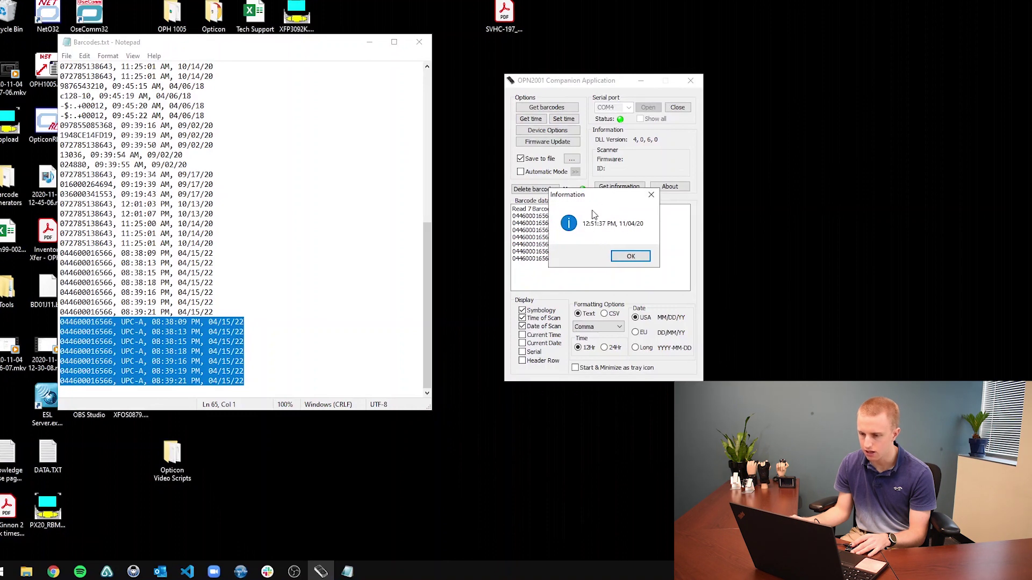
{"action": "left_click", "coordinate": [630, 256]}
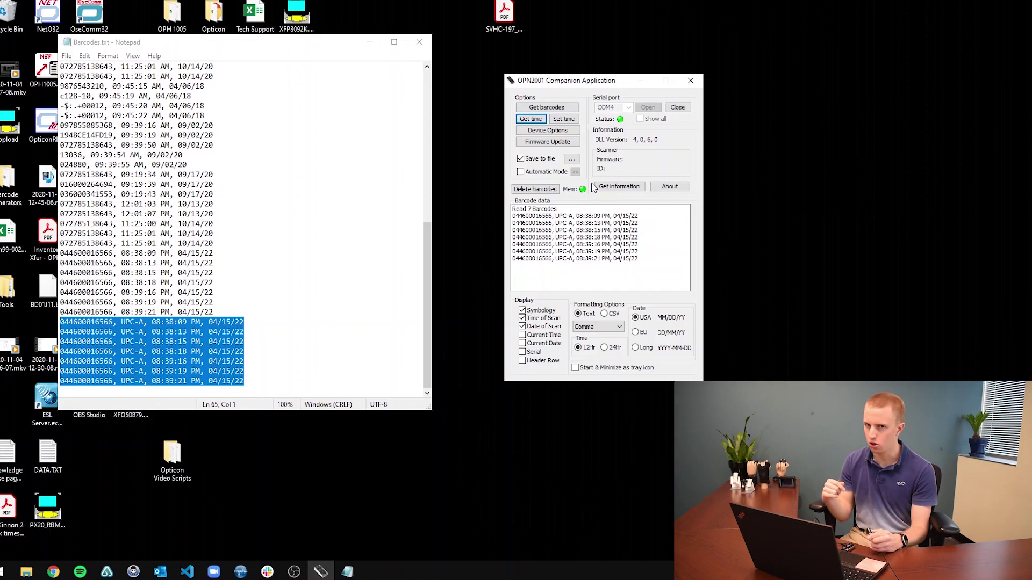
Step: Go back to Knowledge Base Home, open OPN-2006's '11.5 Software' section, then minimize Chrome
{"action": "left_click", "coordinate": [56, 573]}
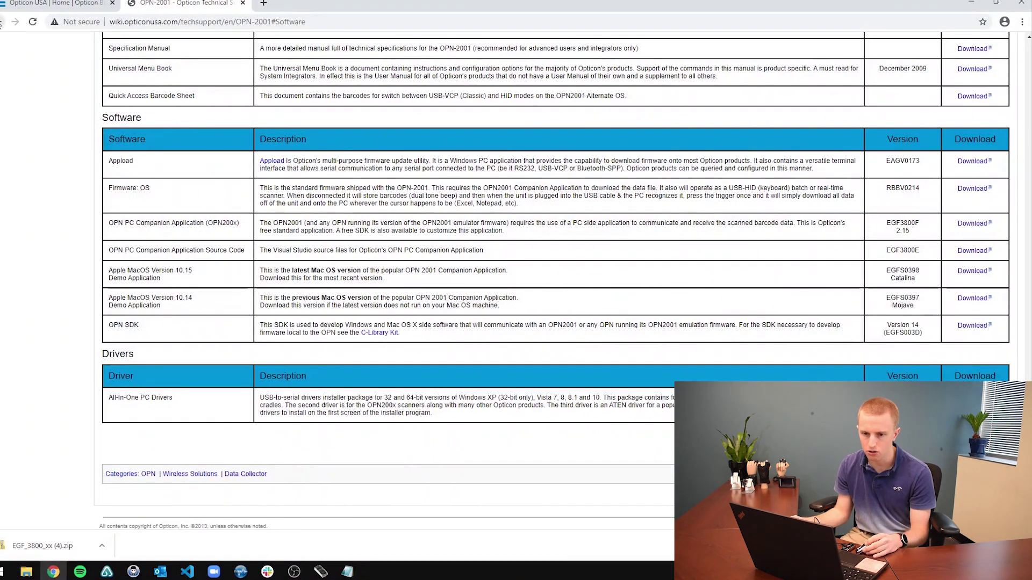
{"action": "left_click", "coordinate": [1, 22]}
{"action": "left_click", "coordinate": [1, 22]}
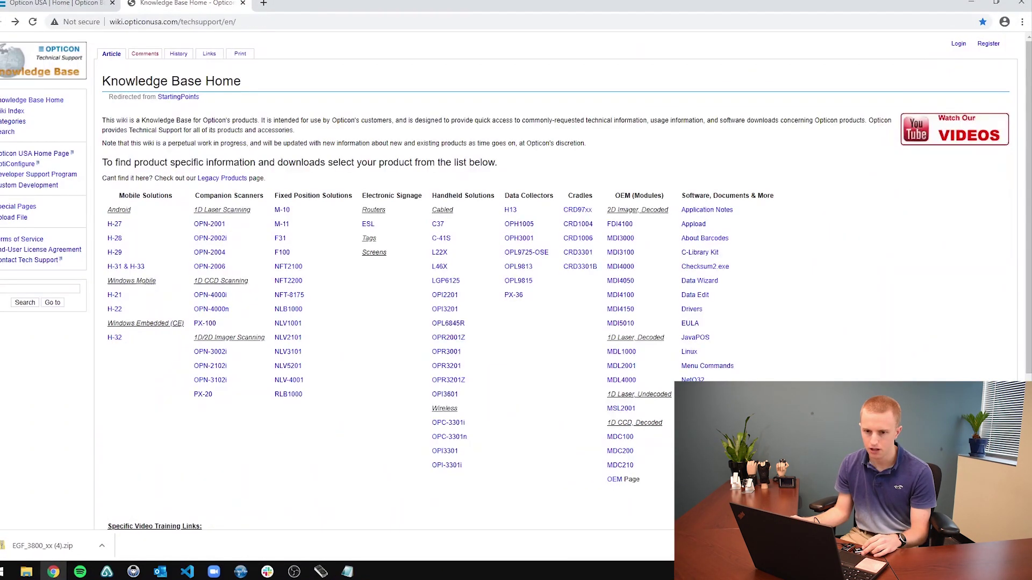
{"action": "left_click", "coordinate": [210, 266]}
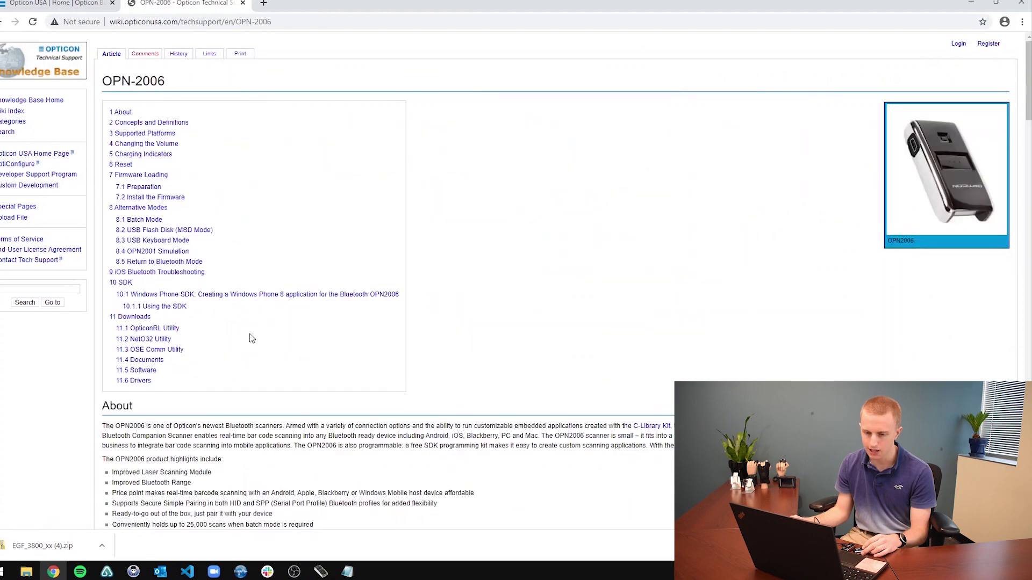
{"action": "left_click", "coordinate": [138, 371]}
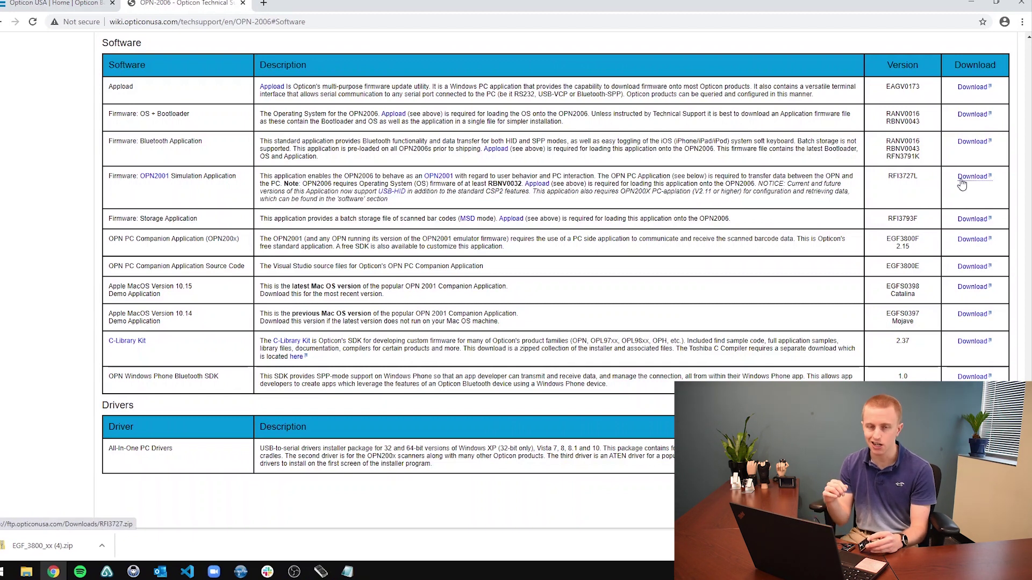
{"action": "left_click", "coordinate": [974, 4]}
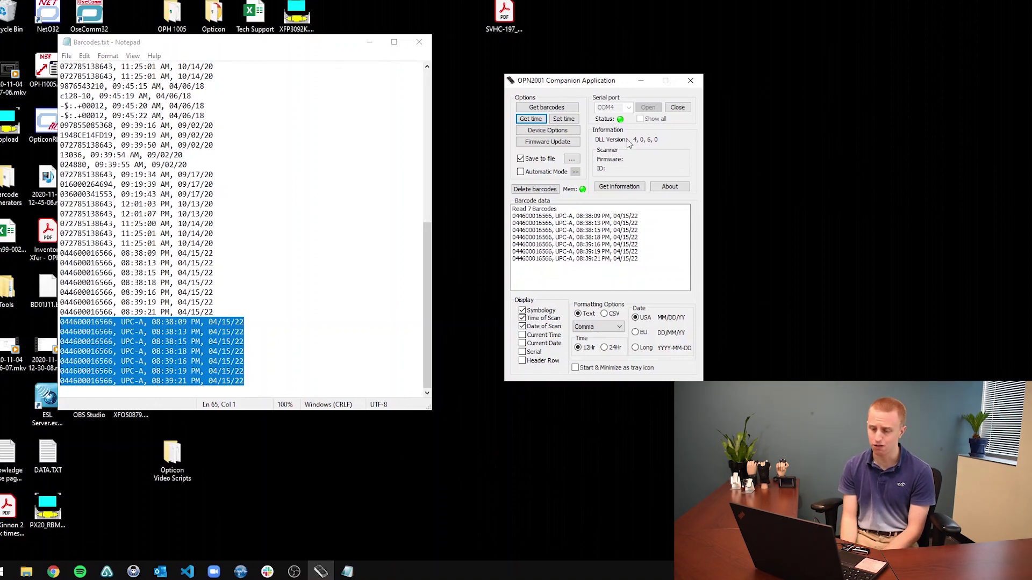
Step: Load the Device Options and browse the Parameters (COM4) list of Code-39, UPC and Code-128 settings
{"action": "left_click", "coordinate": [548, 130]}
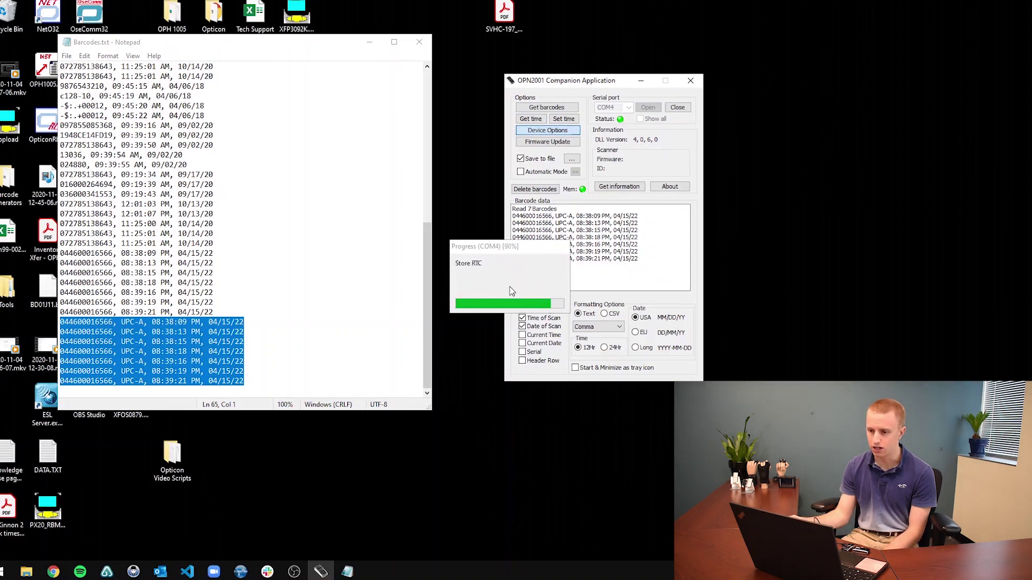
{"action": "scroll", "coordinate": [591, 172], "scroll_direction": "down", "scroll_amount": 1}
{"action": "scroll", "coordinate": [592, 183], "scroll_direction": "down", "scroll_amount": 6}
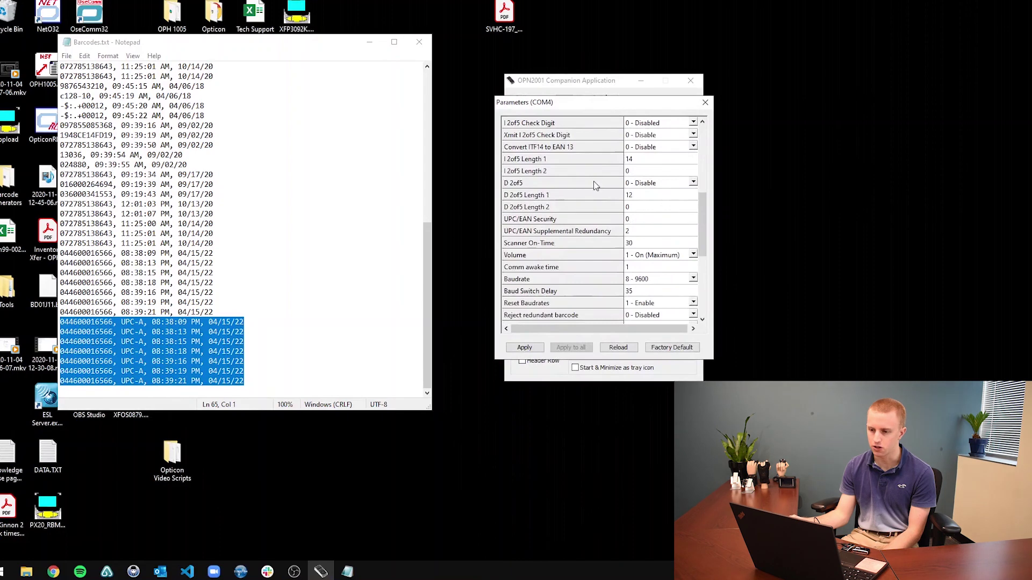
{"action": "scroll", "coordinate": [596, 199], "scroll_direction": "up", "scroll_amount": 2}
{"action": "scroll", "coordinate": [598, 201], "scroll_direction": "up", "scroll_amount": 4}
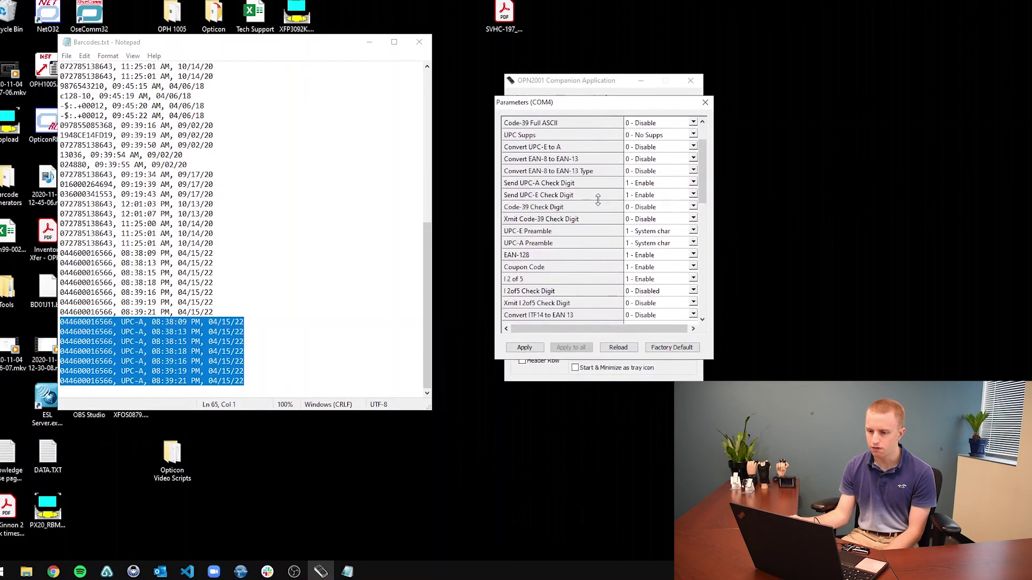